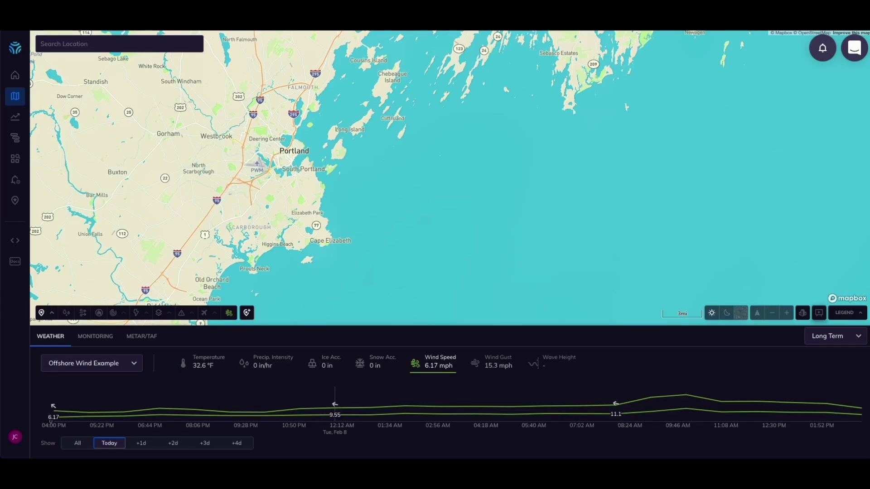
Drop a location pin on Long Wharf on Portland's waterfront.
click(297, 156)
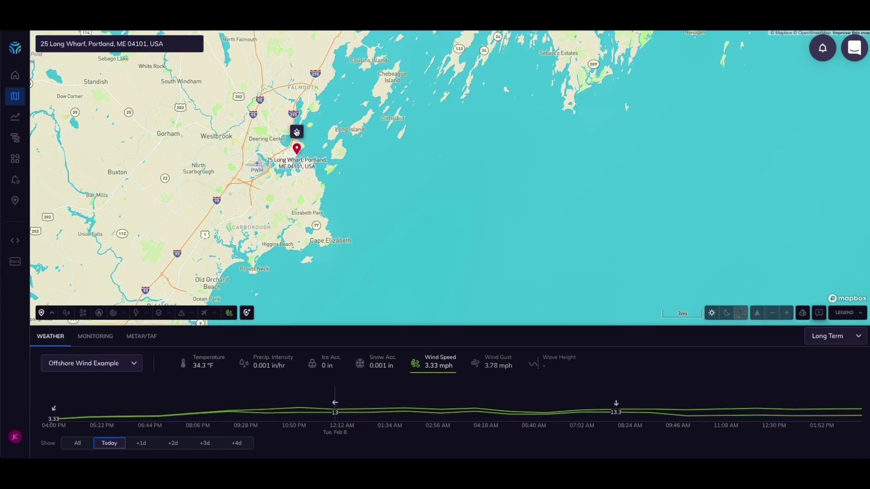
Save the wharf pin as a location named 'Port'.
click(297, 134)
key(ctrl+a)
text(Port)
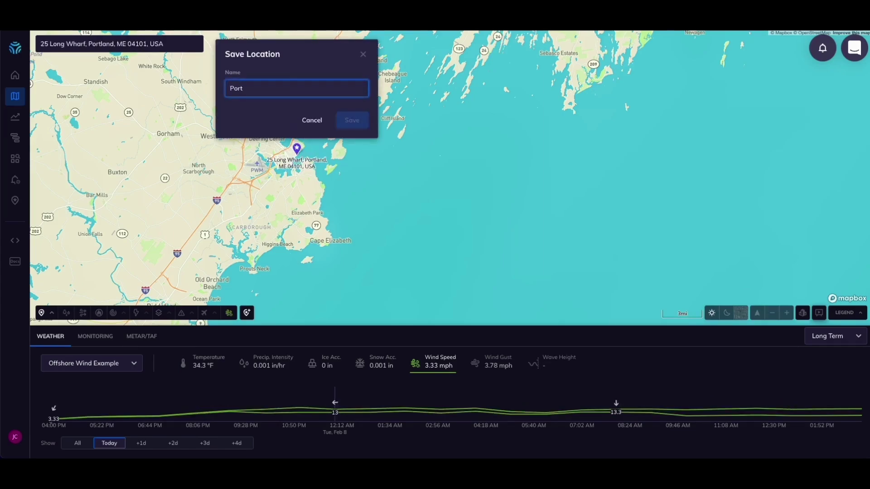
click(352, 121)
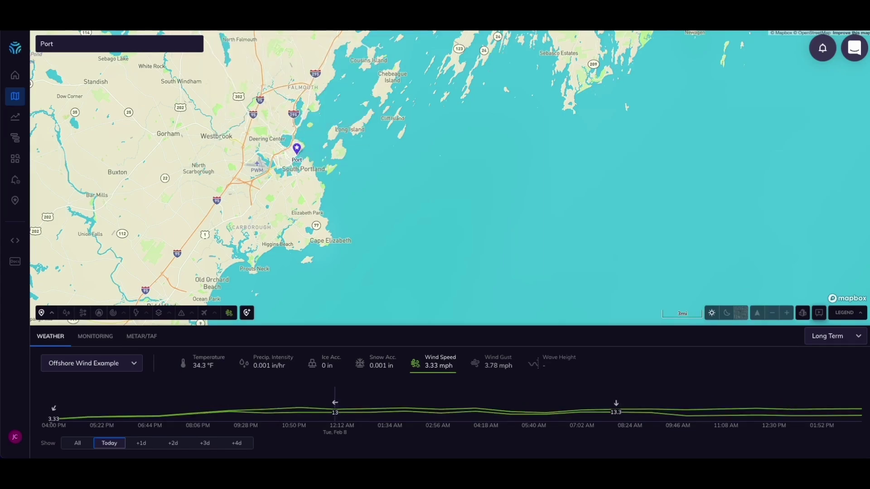
Draw a polyline from Port out to sea and save it as 'Ship Route'.
click(246, 312)
click(274, 294)
click(299, 154)
click(317, 154)
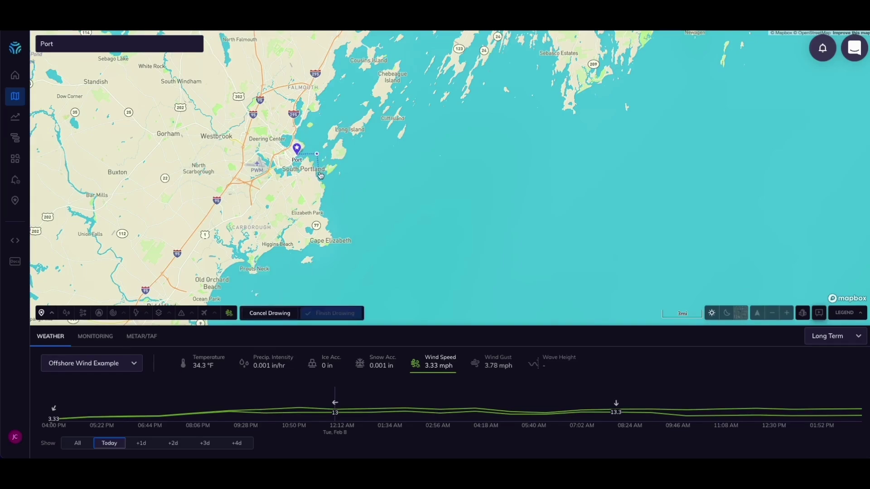
click(340, 186)
double_click(434, 191)
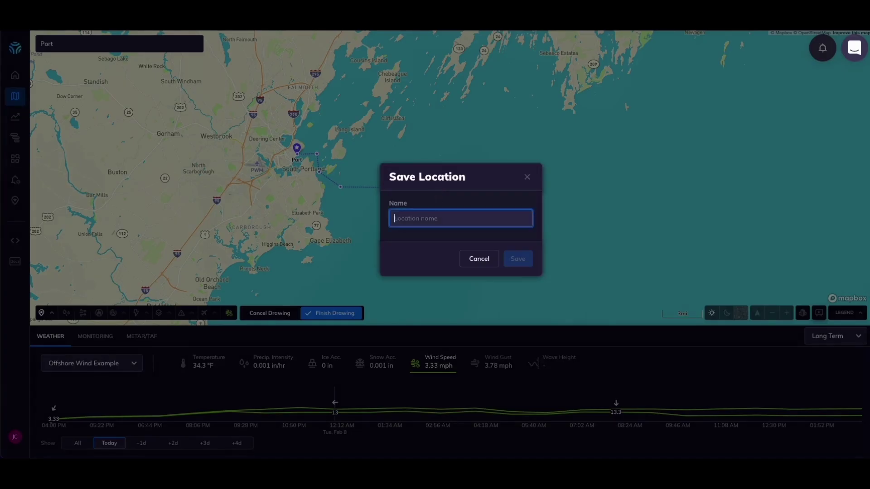
text(Ship Route)
key(Return)
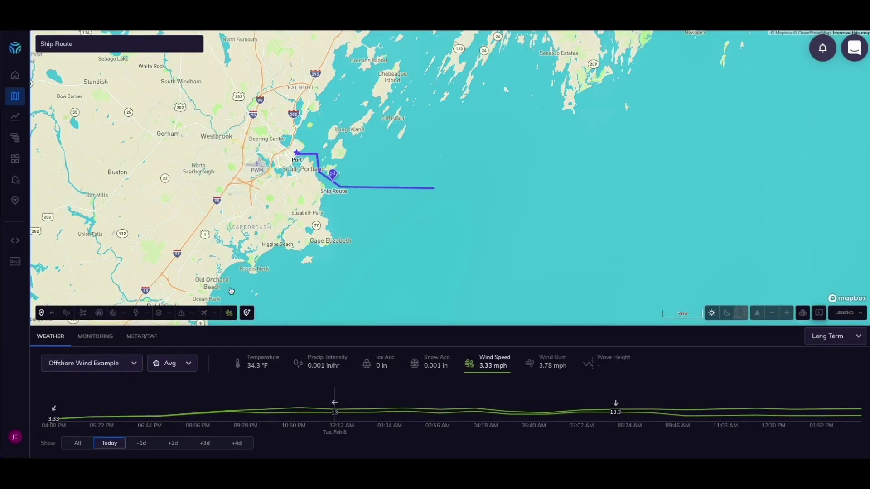
Draw a rectangular polygon at the route's end and save it as 'Wind Farm'.
click(247, 313)
click(279, 282)
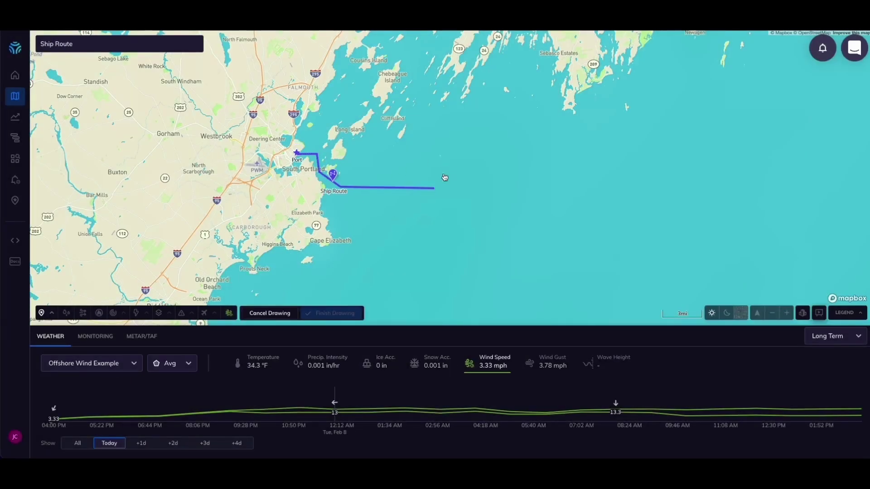
click(433, 188)
click(435, 161)
click(506, 161)
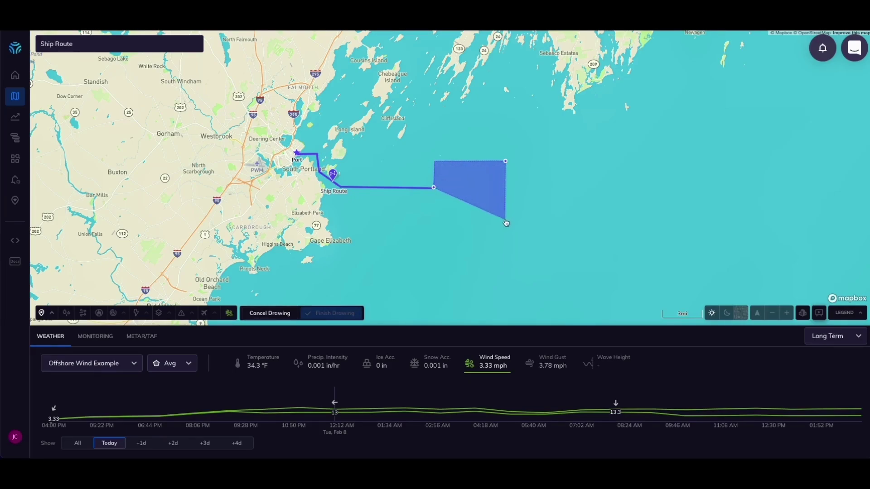
click(506, 219)
click(433, 219)
click(433, 187)
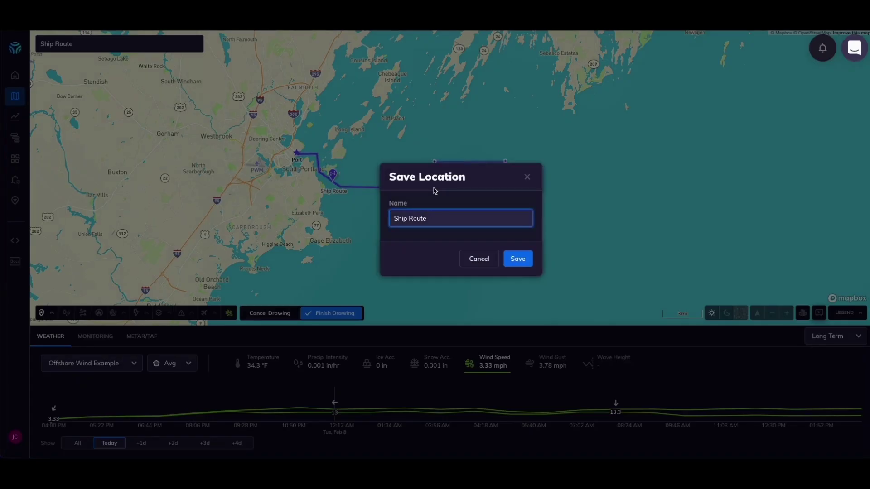
text(Wind Farm)
click(517, 263)
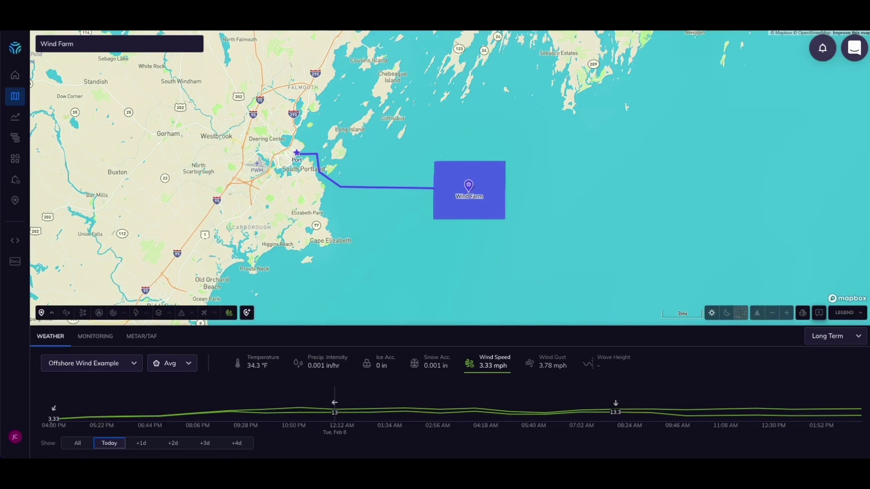
click(15, 159)
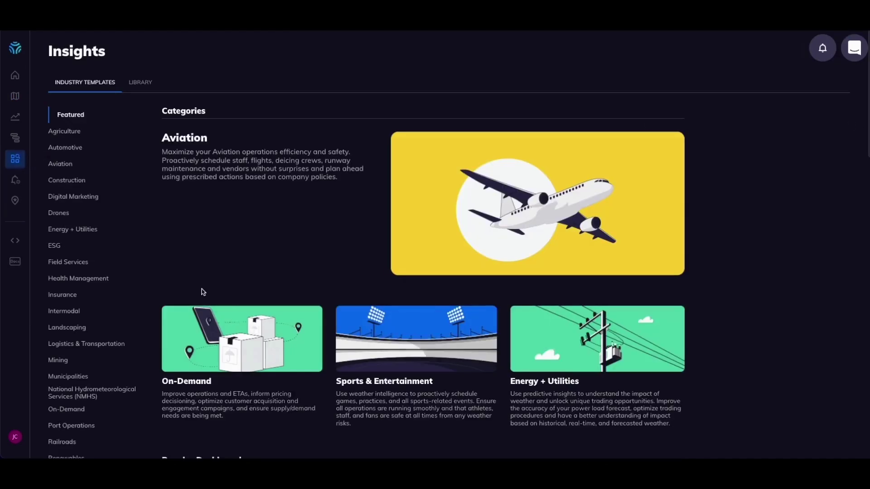
Add the Port Operations Employee Safety dashboard template, ticking Port as the monitored location.
scroll(132, 295, down, 3)
click(91, 324)
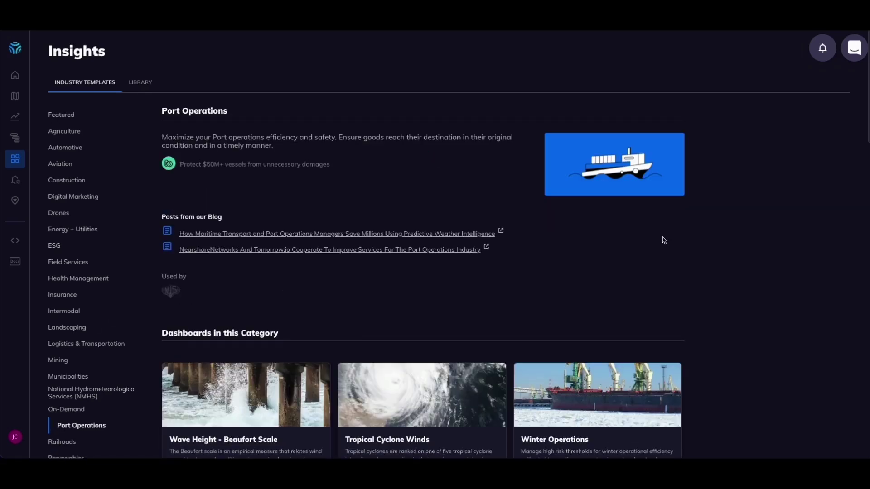
scroll(664, 240, down, 4)
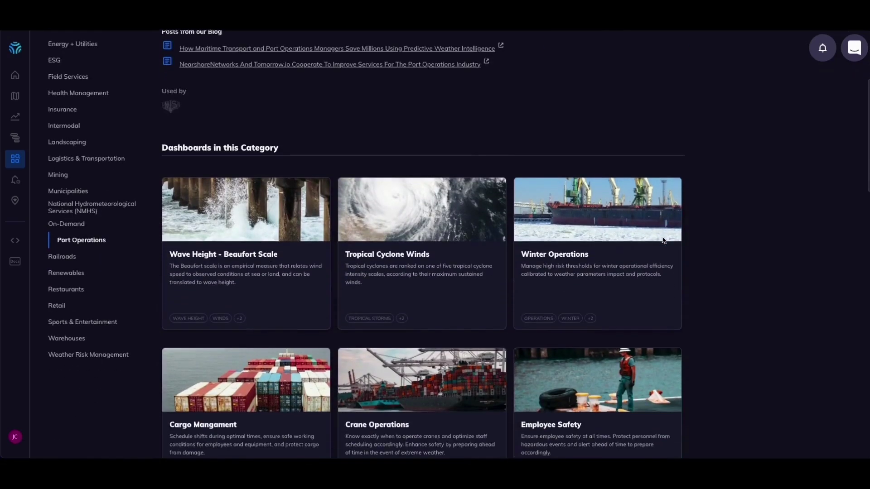
scroll(664, 240, down, 2)
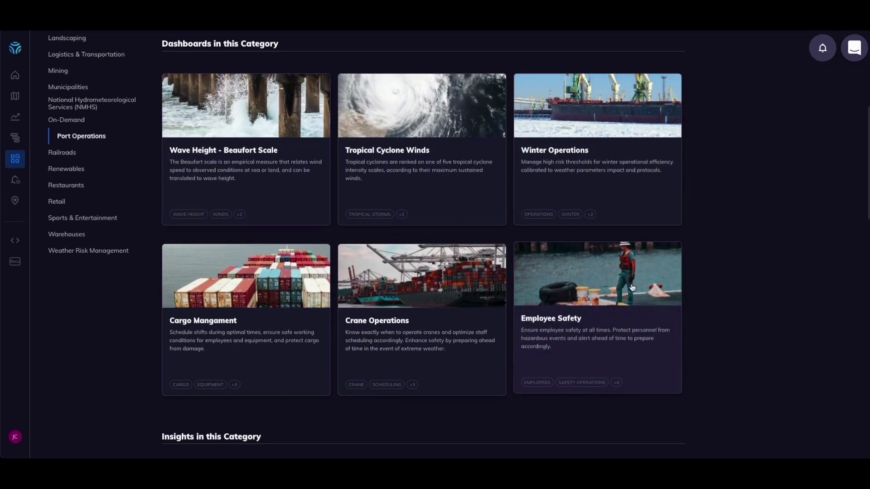
click(632, 287)
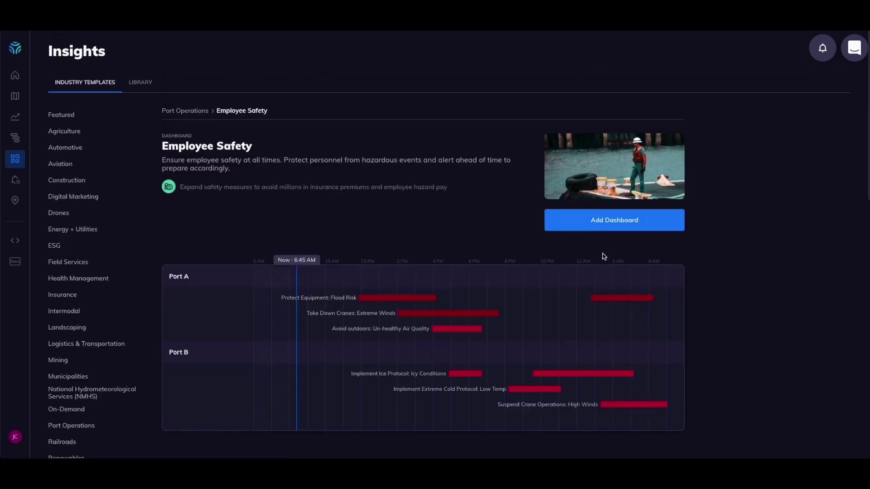
click(626, 222)
scroll(320, 287, down, 5)
click(272, 312)
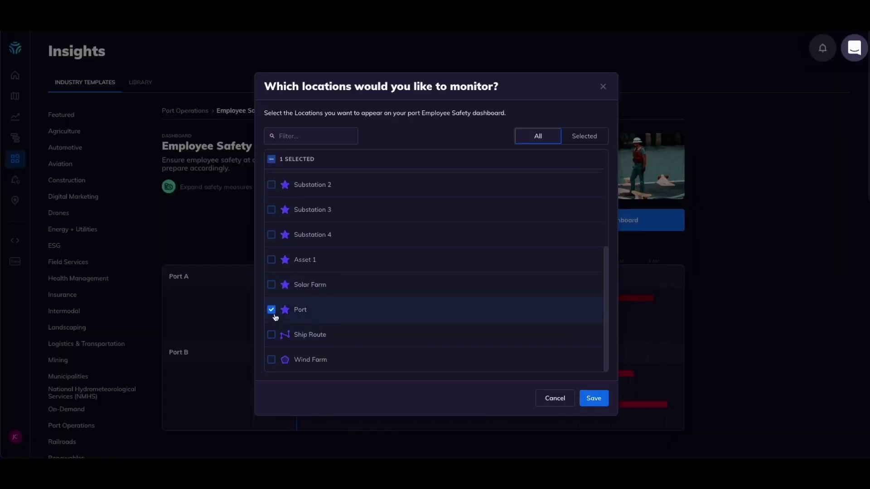
Create the dashboard, rename it 'Wind Farm Construction Crew Dashboard' and paste in the crew summary.
click(593, 399)
click(201, 57)
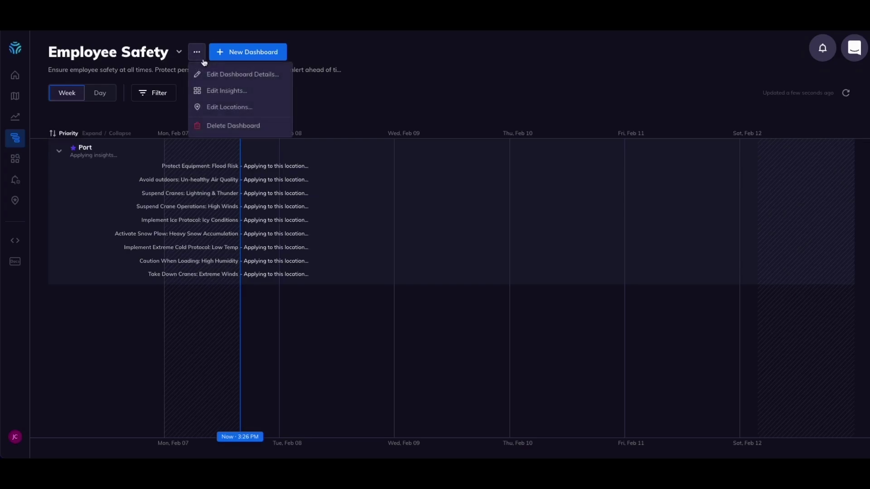
click(213, 75)
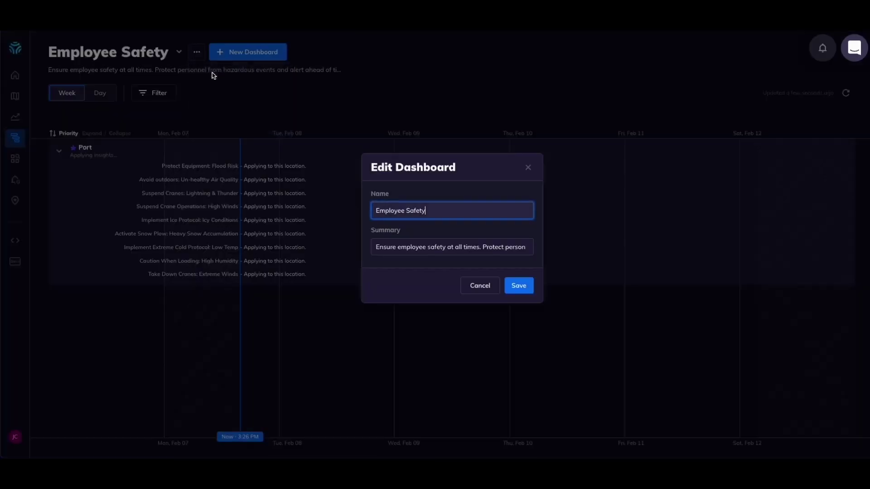
triple_click(445, 205)
text(Wind Farm Construction Crew Dashboard)
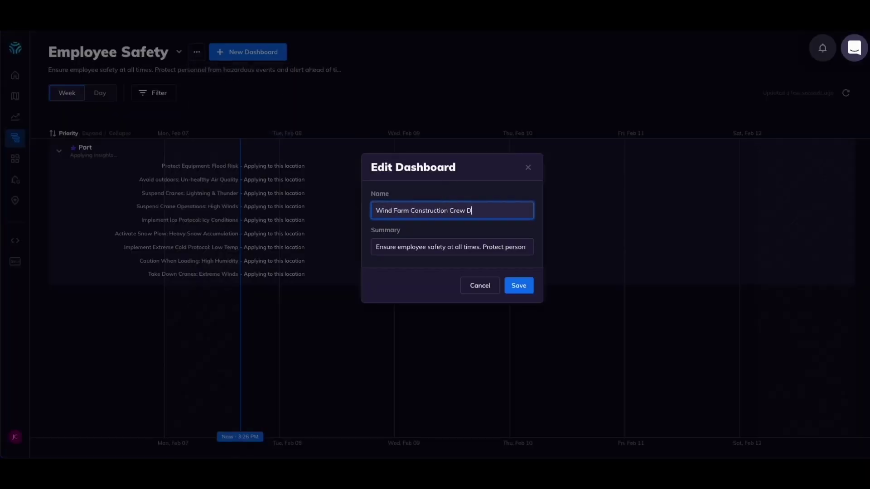
key(Tab)
key(ctrl+v)
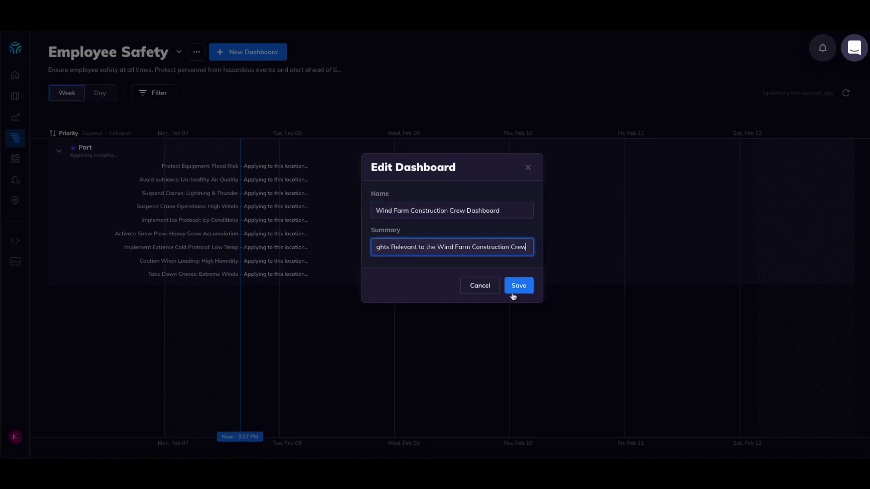
click(514, 296)
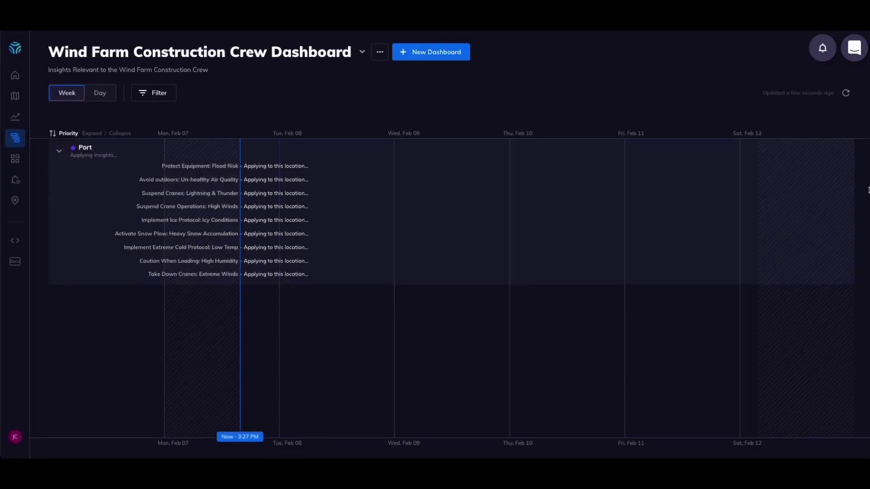
click(15, 158)
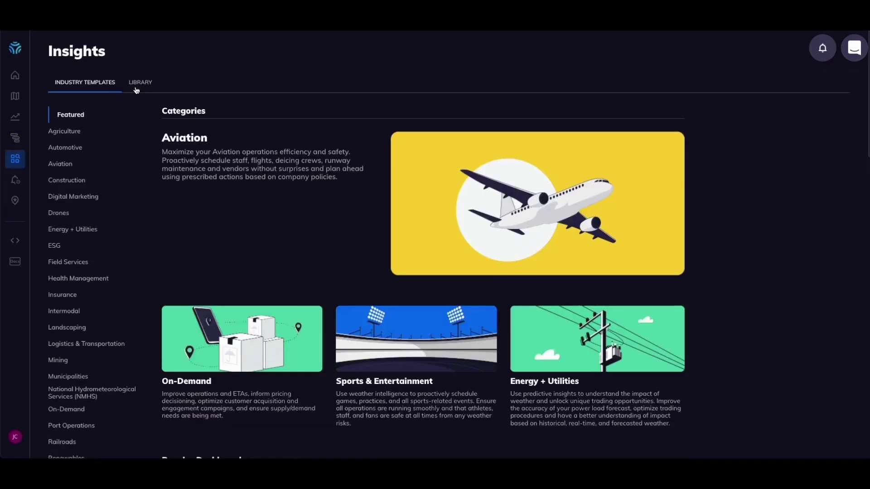
Create a new insight named 'Crane Operator Caution: High Winds' with a pasted high-wind summary.
click(136, 88)
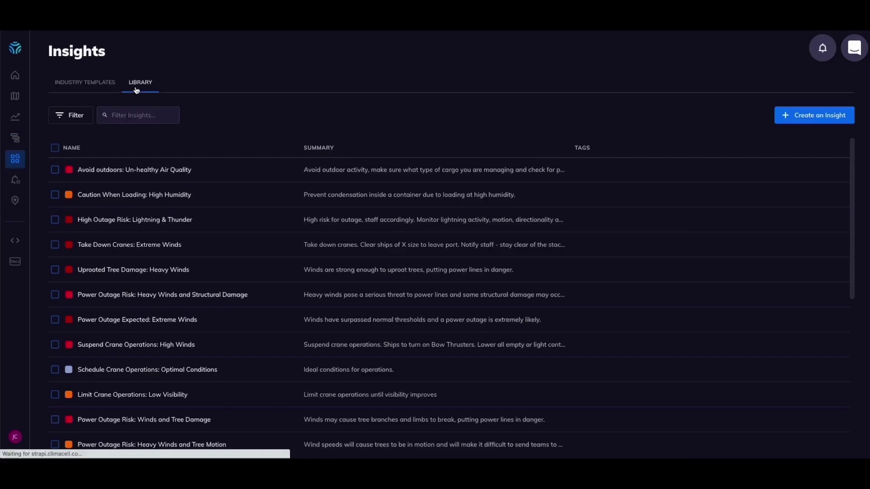
click(826, 113)
text(Crane )
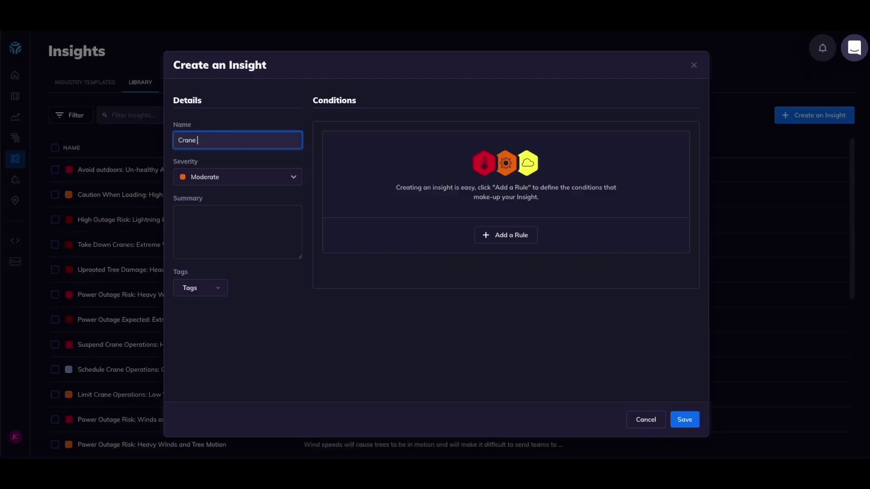
text(Operator Caution: High Winds)
click(297, 250)
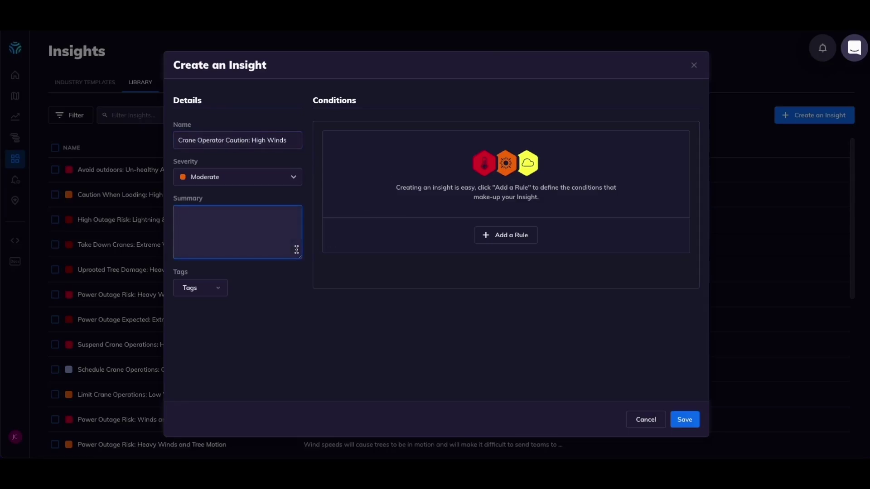
text(When crane operation is potentially dangerous due to high winds this insight will automatically send an alert via push notification or SMS.)
click(341, 256)
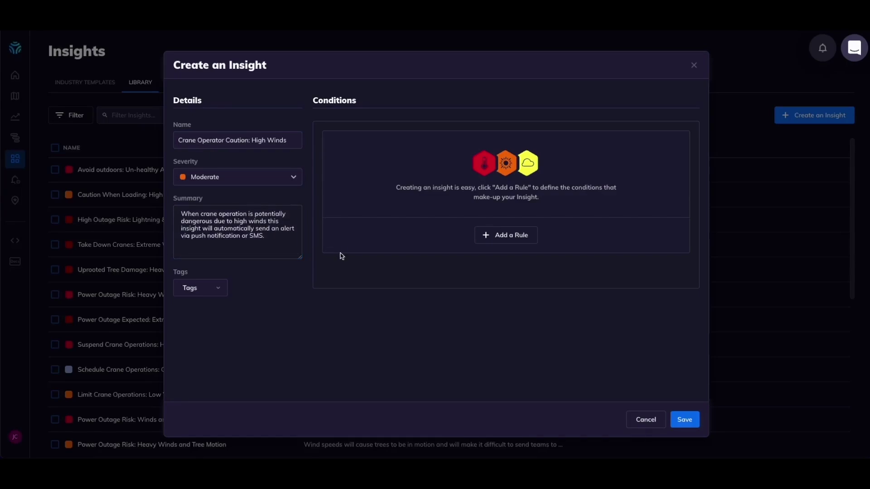
Set the insight's condition to Wind Speed greater than 20 mph and save it.
click(489, 237)
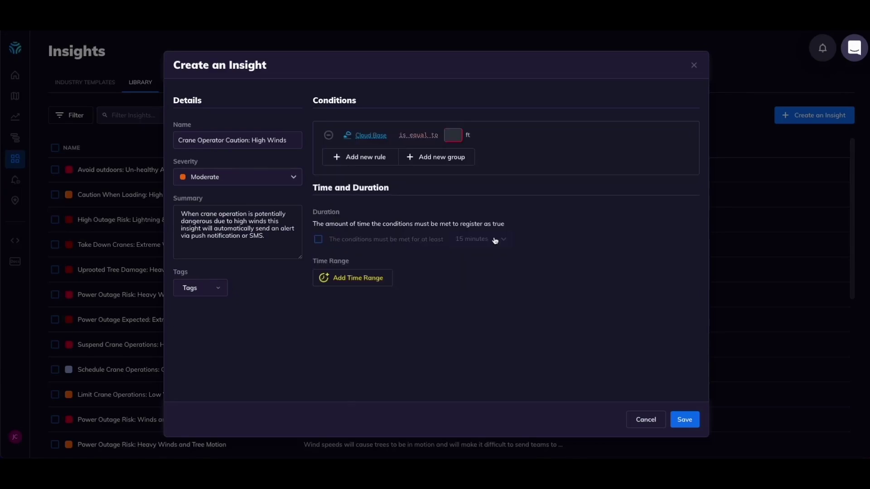
click(378, 136)
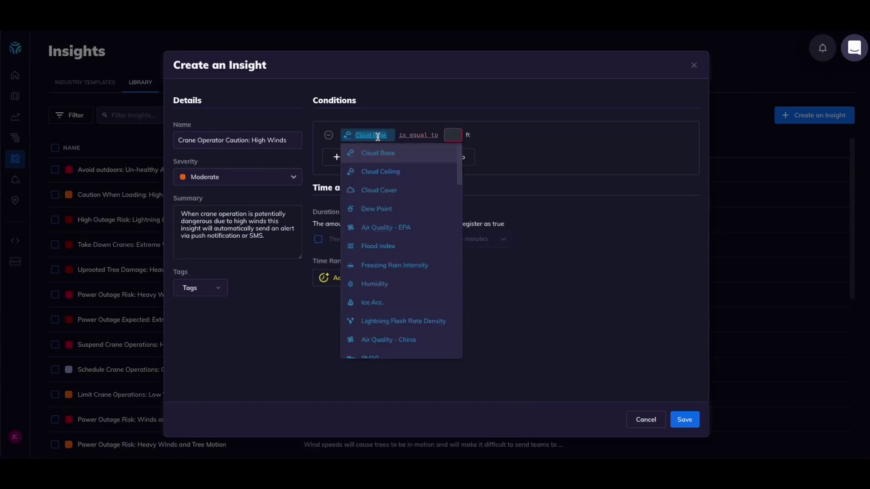
text(wind)
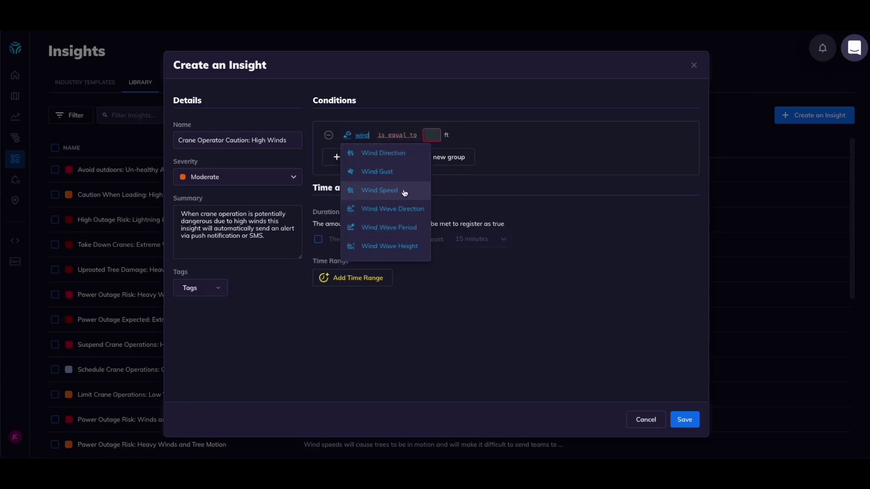
click(395, 190)
click(426, 140)
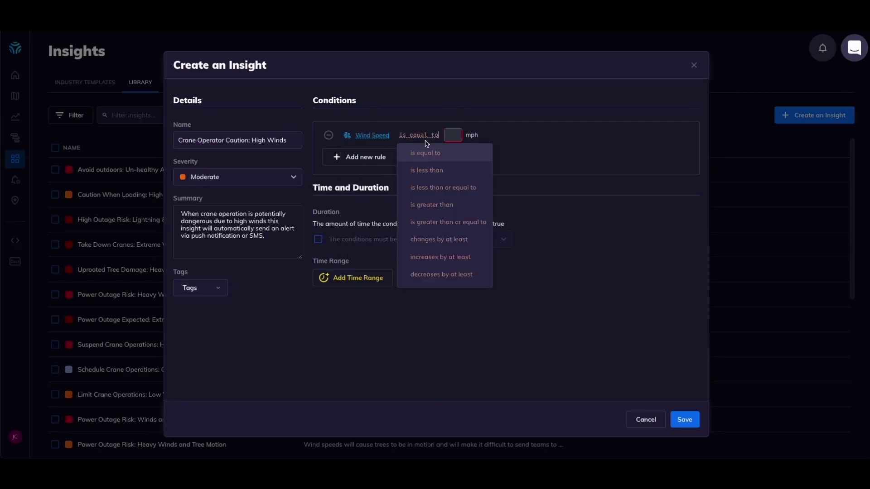
click(443, 205)
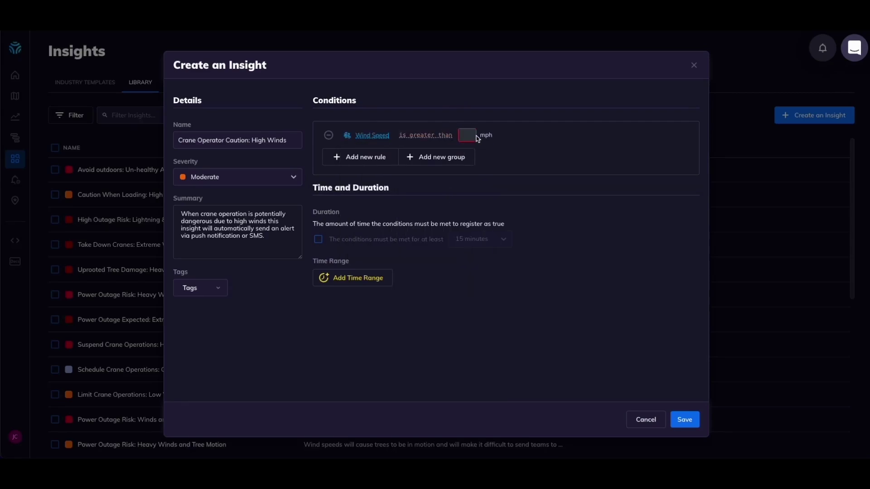
click(475, 135)
text(20)
click(531, 183)
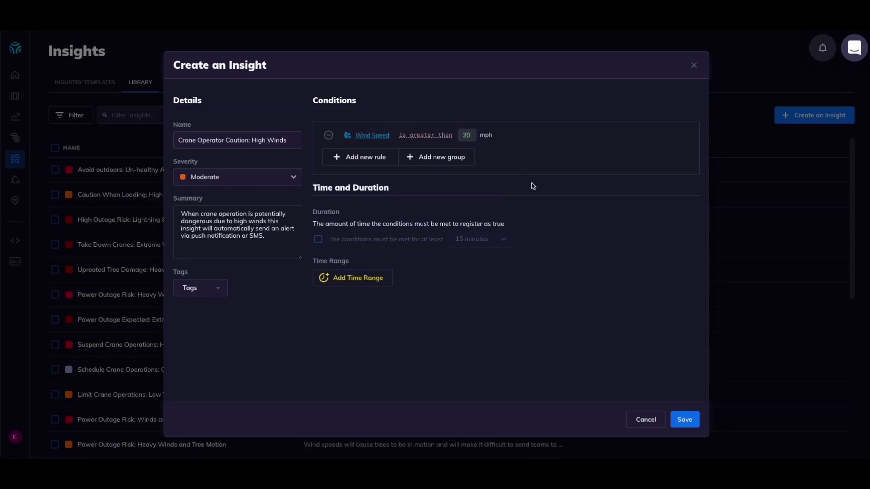
click(685, 420)
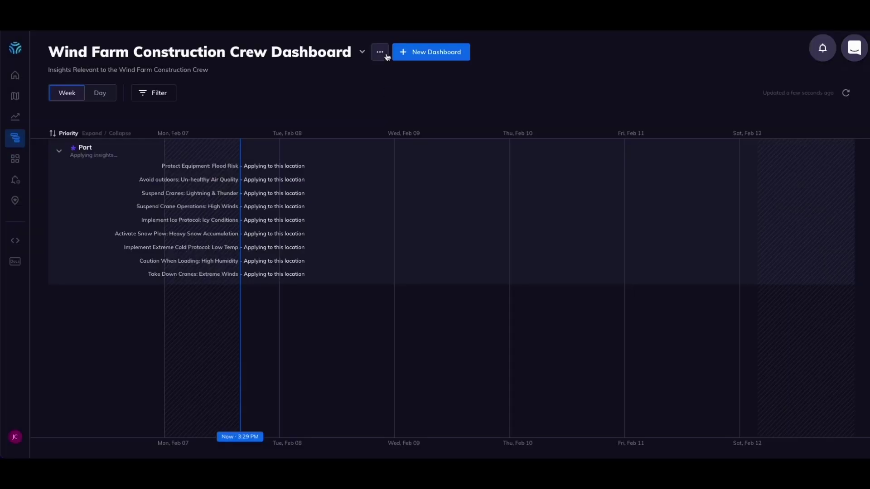
click(380, 52)
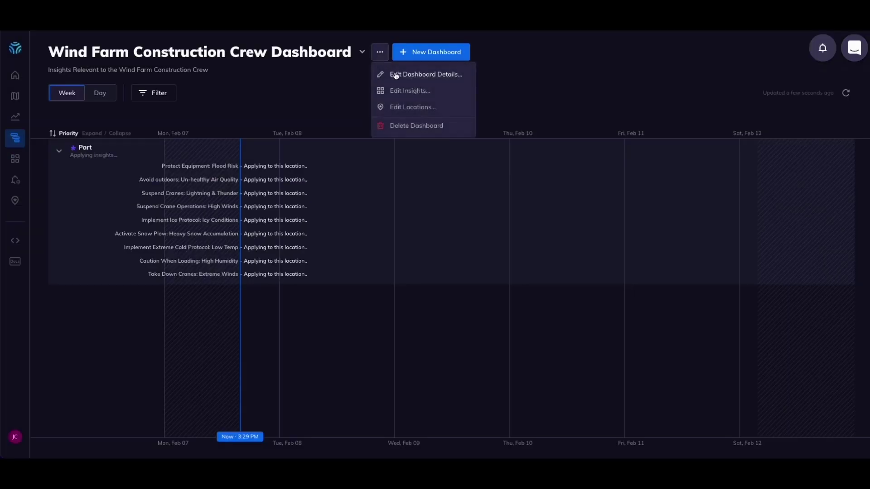
Tick Wind Farm in Edit Locations, apply the insight found by filtering 'crane', and save.
click(425, 108)
scroll(397, 253, down, 2)
scroll(397, 258, down, 2)
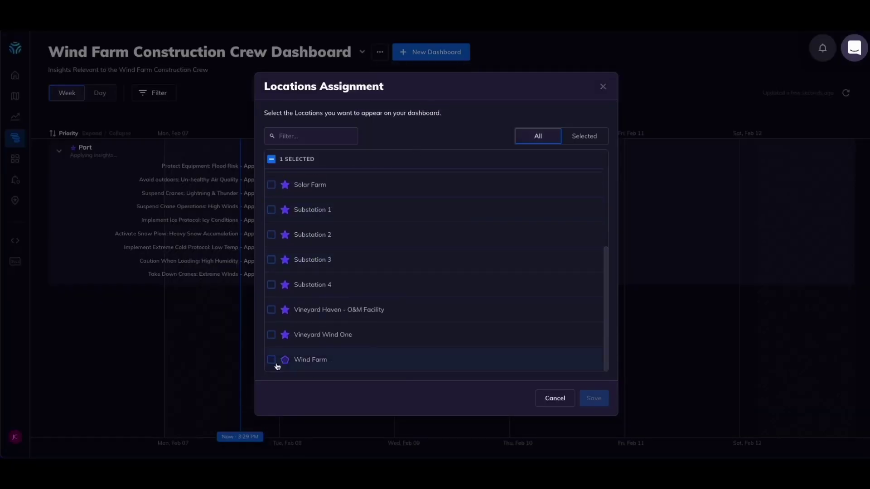
click(272, 360)
click(562, 360)
click(446, 226)
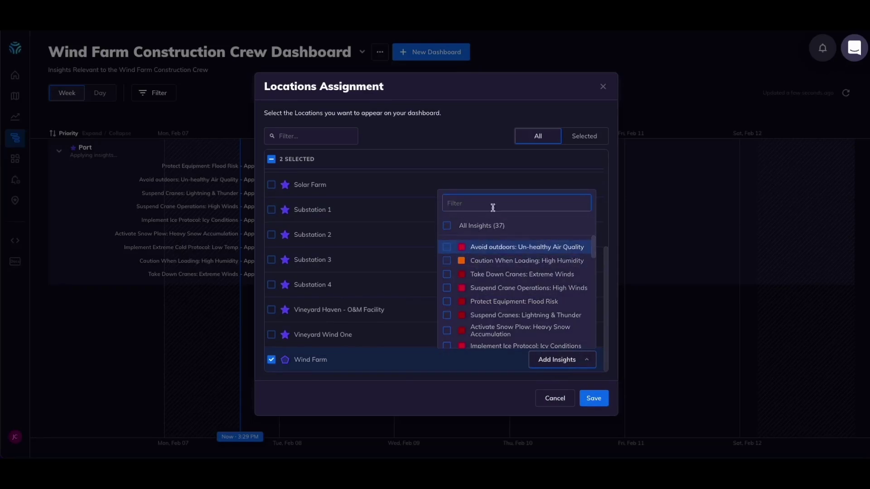
text(crane)
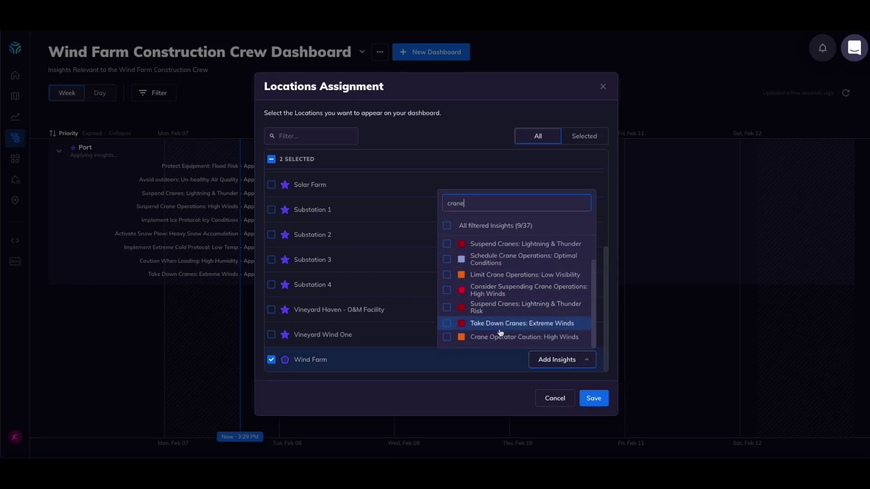
click(503, 323)
click(594, 398)
click(600, 401)
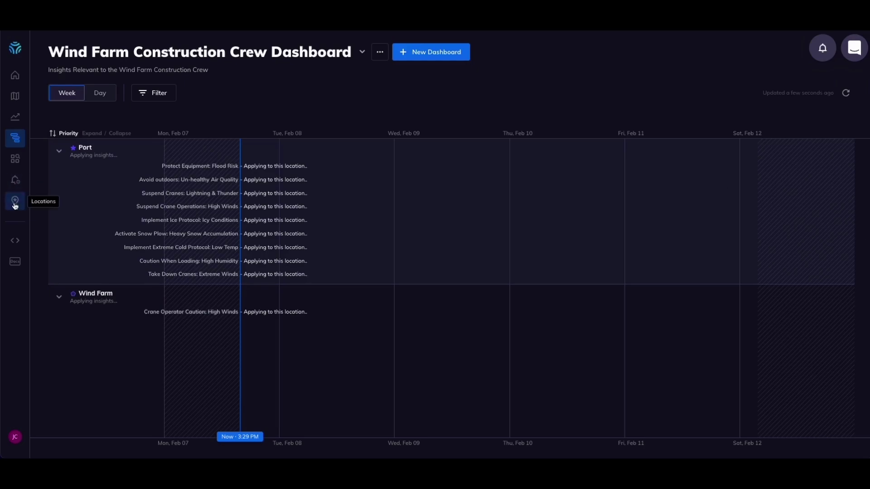
Create a new alert 'Alert Crane Operator: High Winds' using the Crane Operator Caution: High Winds insight.
click(16, 180)
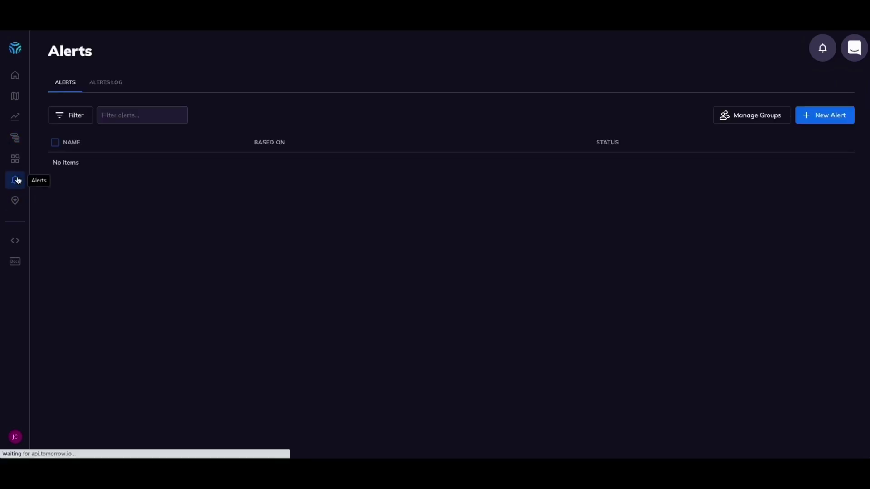
click(809, 117)
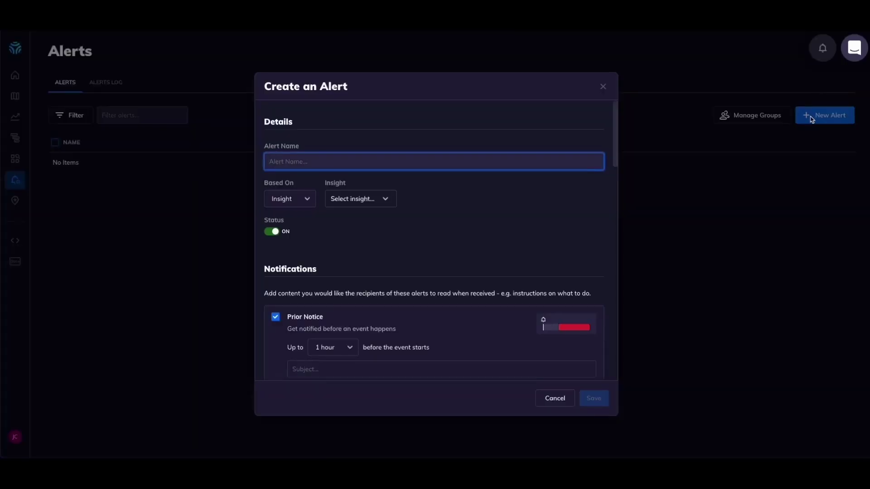
text(Alert Crane Oper)
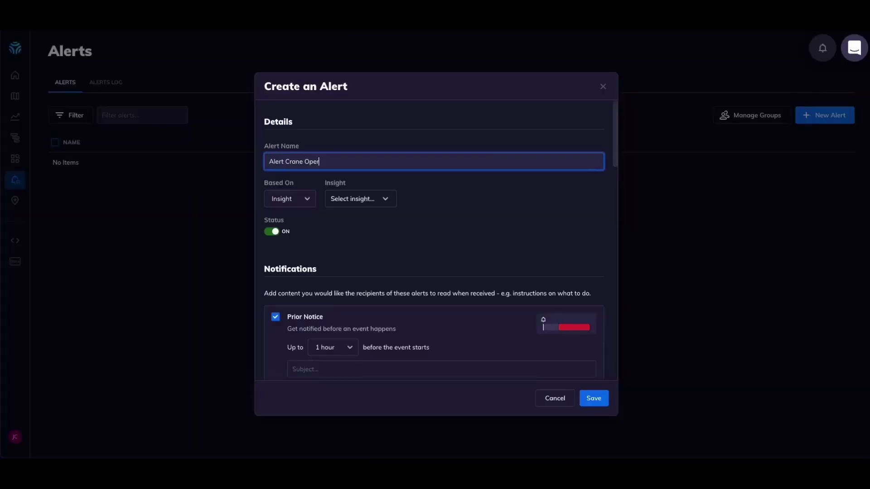
text(ator: High Winds)
click(386, 206)
text(crane)
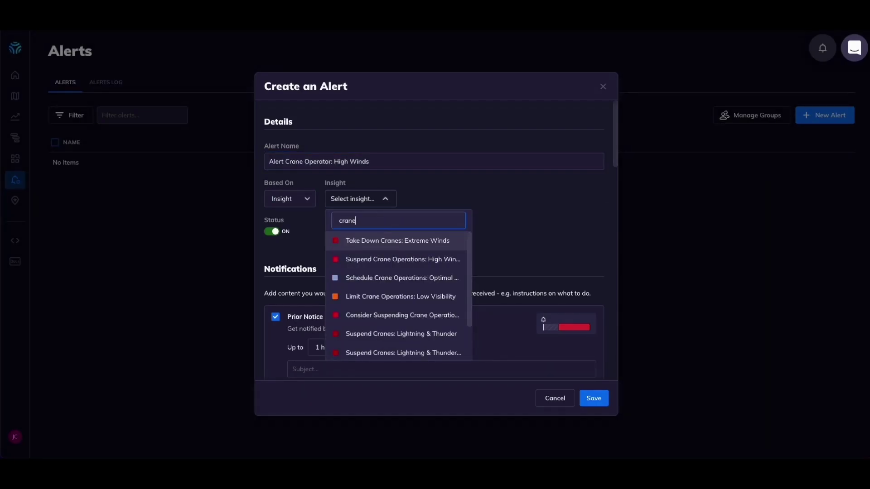
scroll(391, 295, down, 2)
click(386, 317)
scroll(379, 258, down, 3)
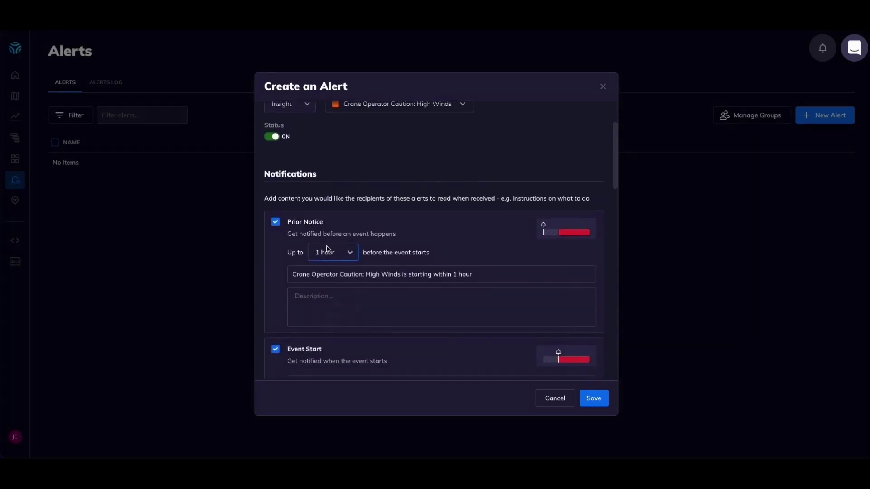
Change prior notice from 1 hour to 30 minutes and uncheck the Event Start notification.
click(328, 249)
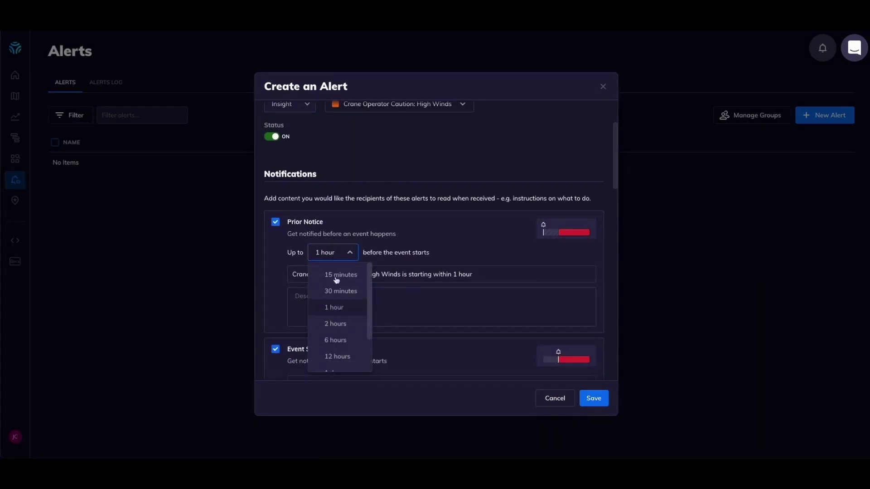
click(355, 298)
scroll(347, 299, down, 2)
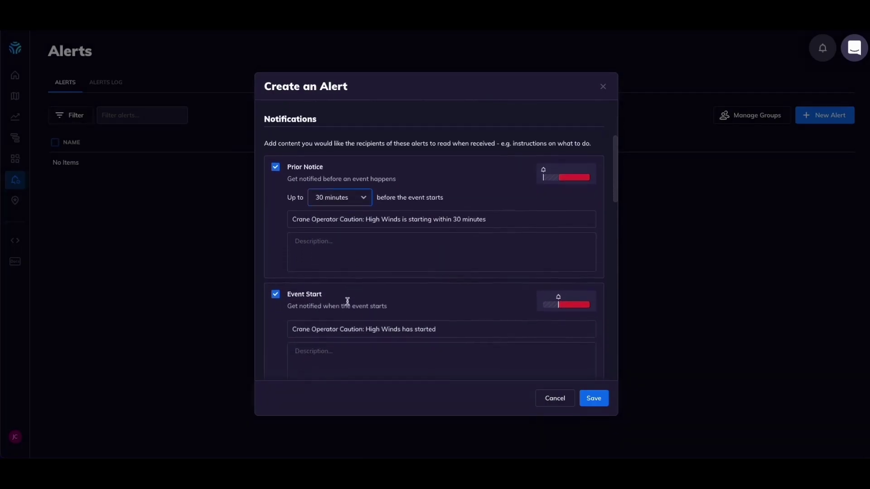
scroll(348, 301, down, 1)
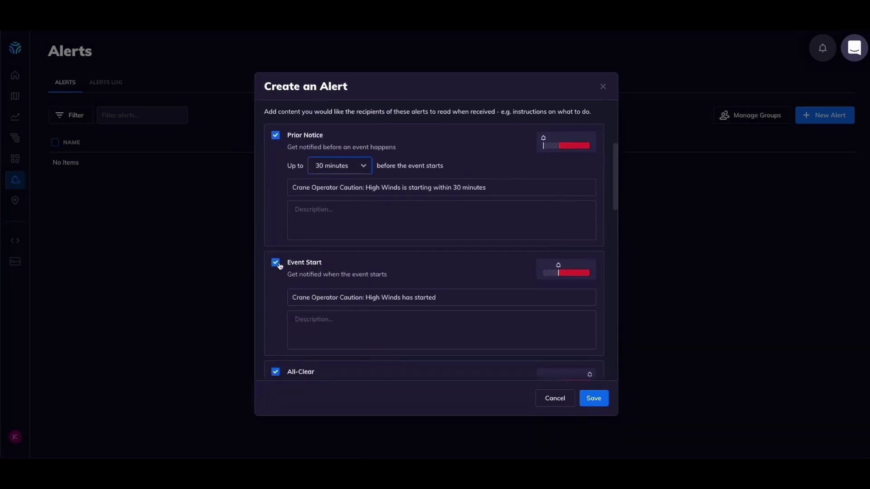
click(280, 265)
scroll(297, 294, down, 1)
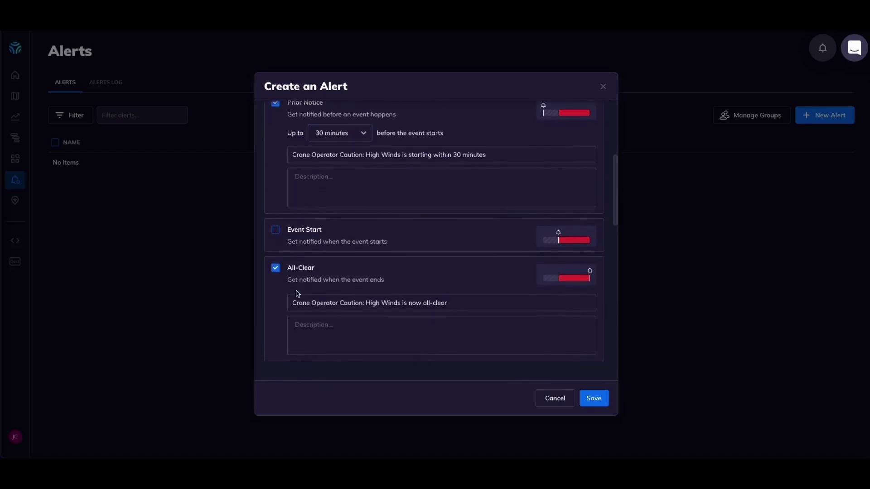
scroll(297, 294, down, 2)
Check Wind Farm under the alert's Locations.
scroll(297, 291, down, 6)
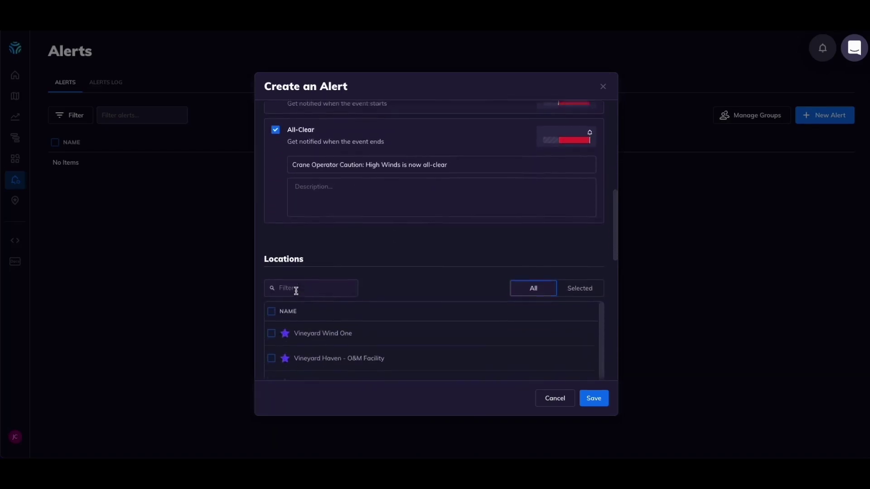
scroll(330, 309, down, 5)
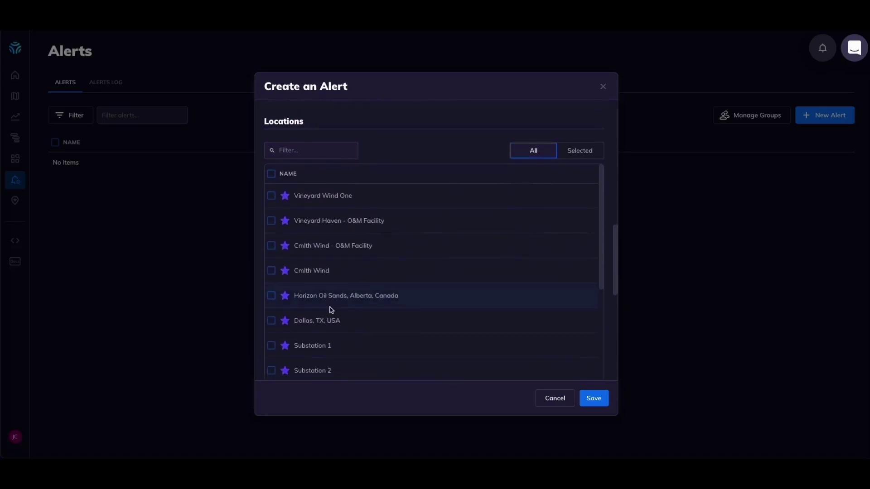
scroll(331, 309, down, 3)
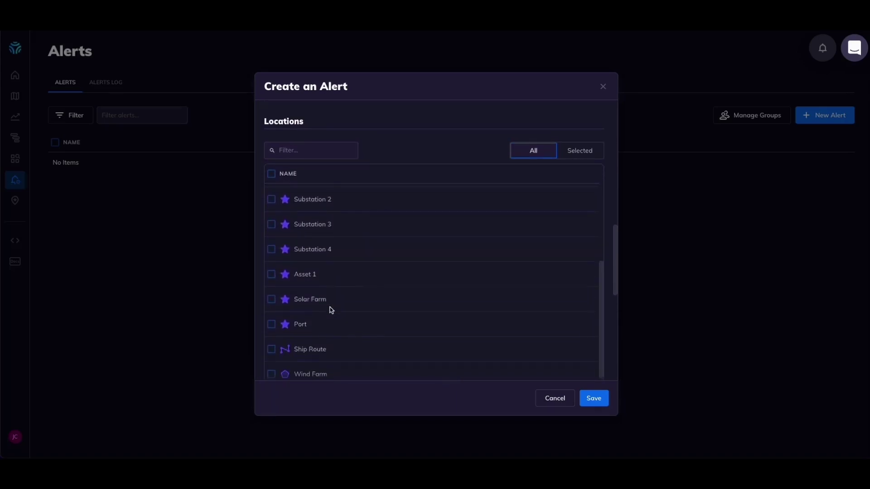
click(272, 338)
scroll(356, 338, down, 2)
scroll(356, 338, down, 5)
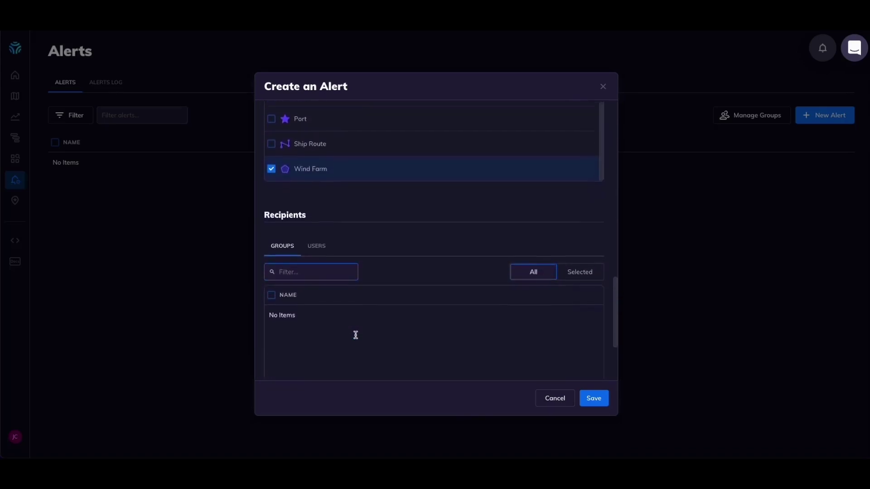
scroll(356, 337, up, 1)
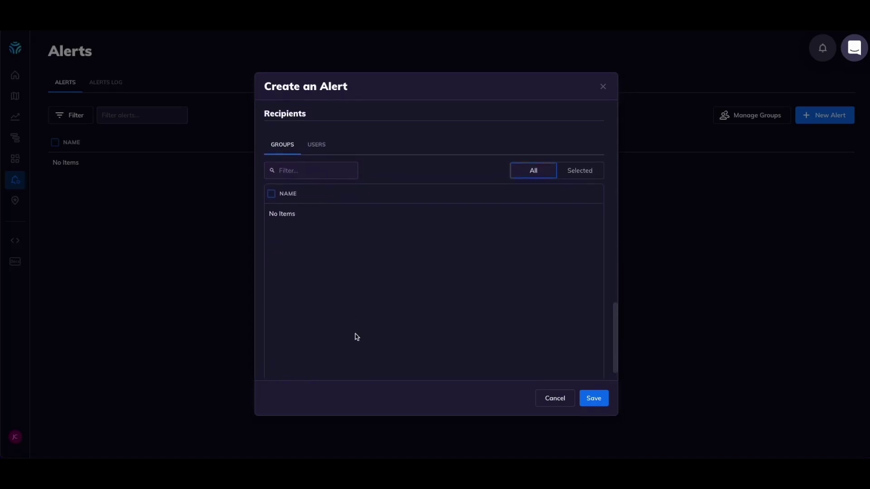
Add the listed user from the USERS tab as a recipient and save the alert.
click(317, 147)
click(271, 218)
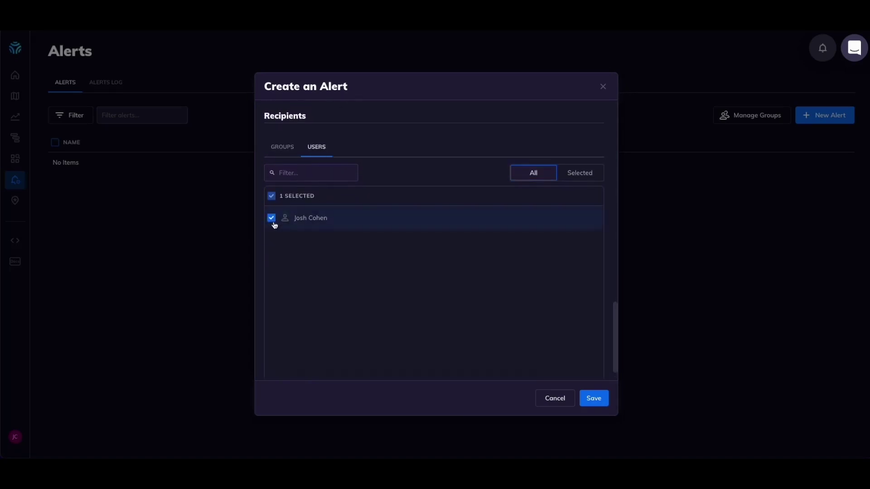
click(604, 399)
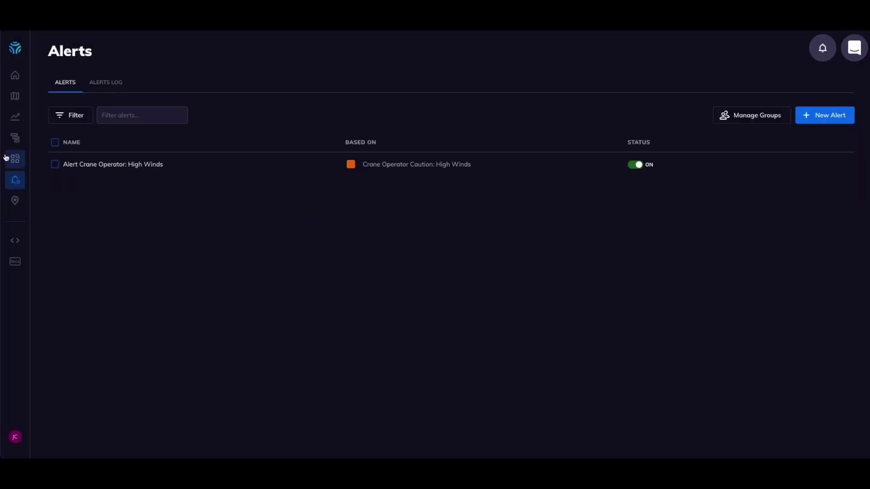
Return to the Wind Farm Construction Crew Dashboard via the Insight Dashboards icon.
click(16, 141)
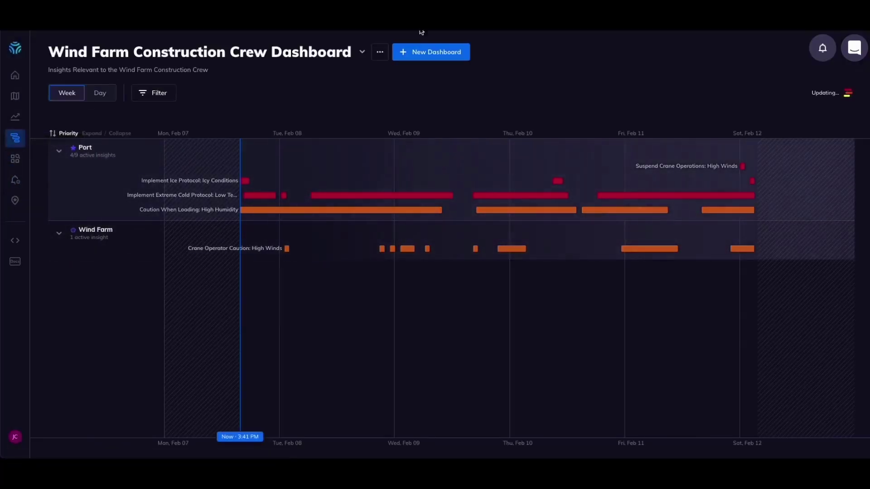